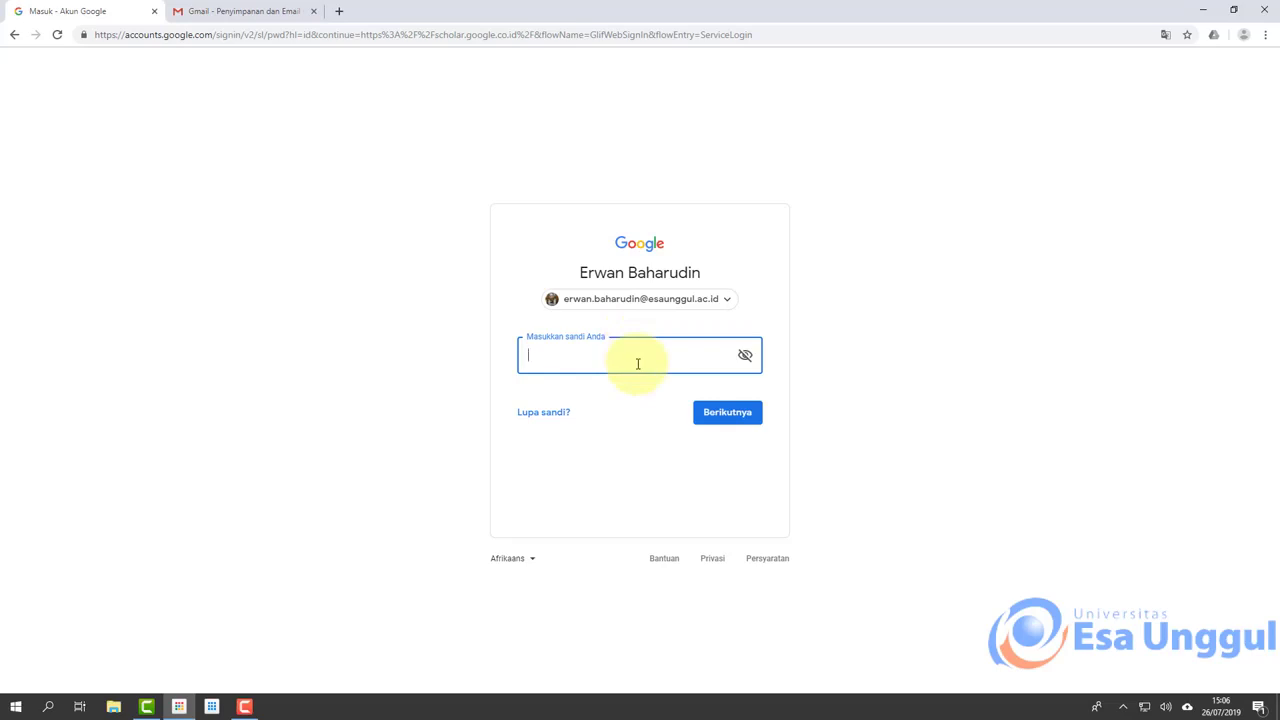
# Sign in to the Google account by entering its password, and open the My profile page in Google Scholar
pyautogui.write('************')
pyautogui.click(718, 416)
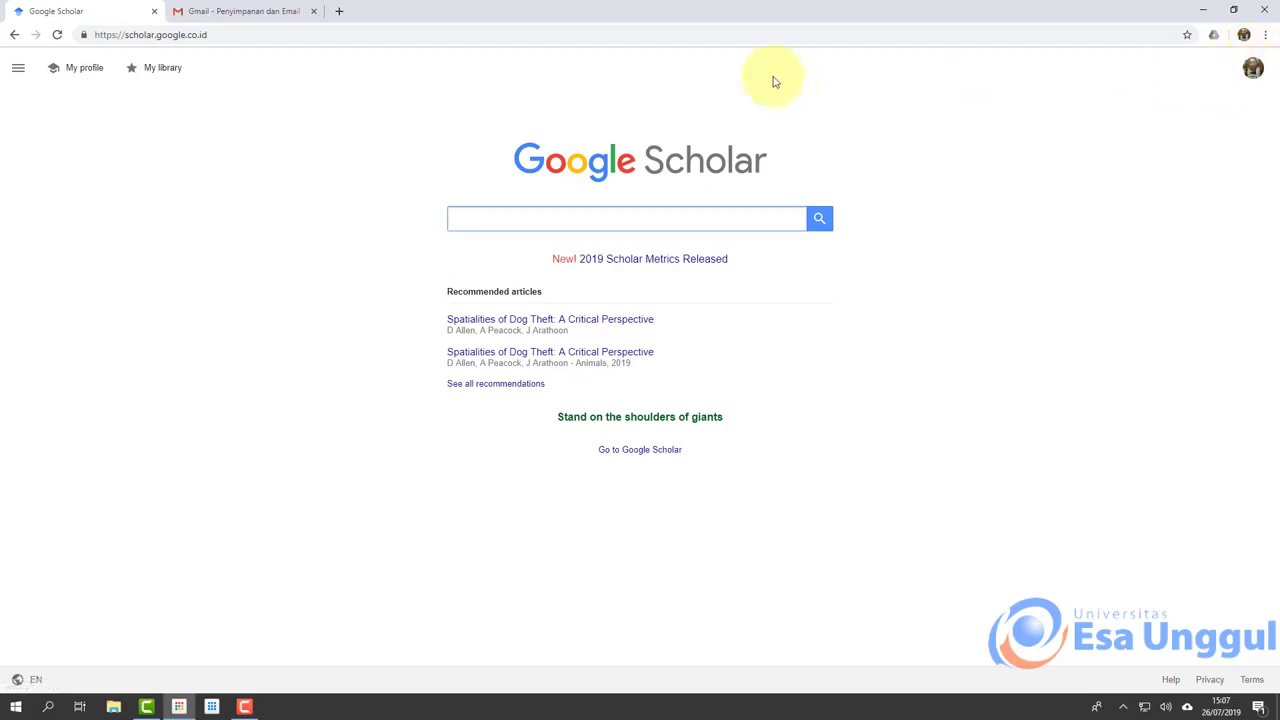
pyautogui.click(83, 73)
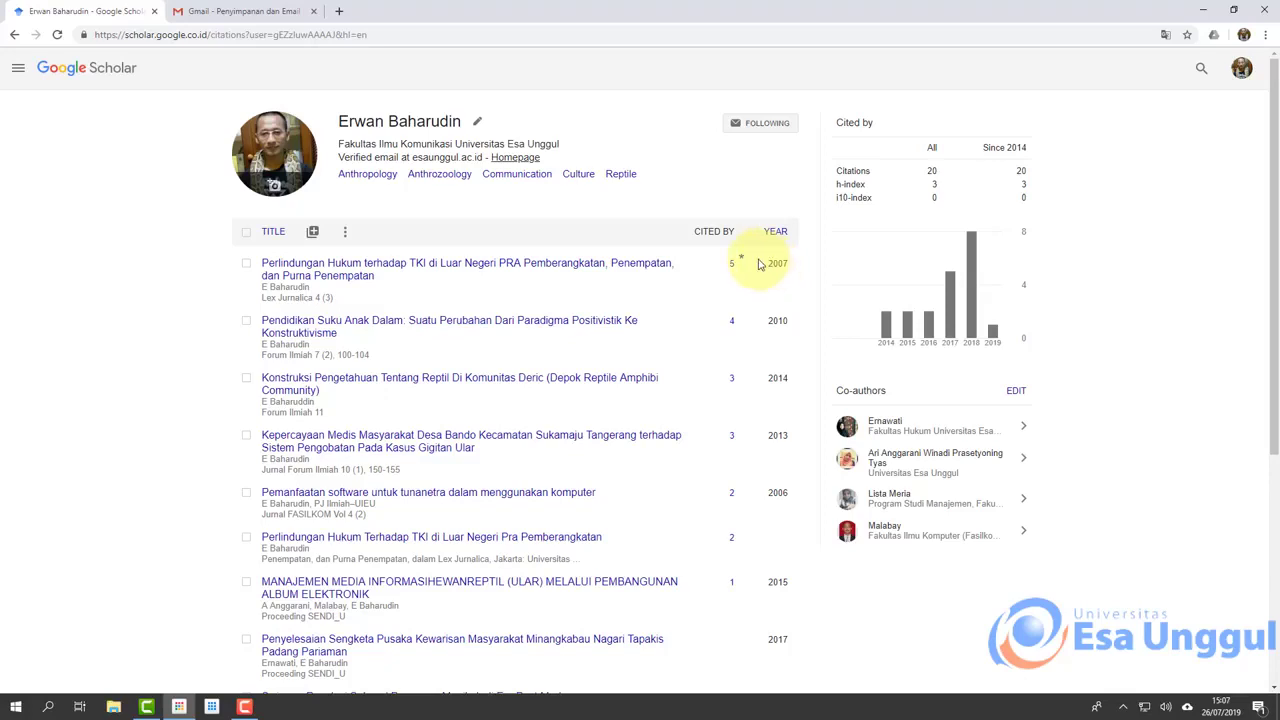
# Add the found article "Kearifan Lokal, Pengetahuan Lokal dan Degradasi Lingkungan" to the Scholar profile, checking the second page of results as well
pyautogui.click(313, 234)
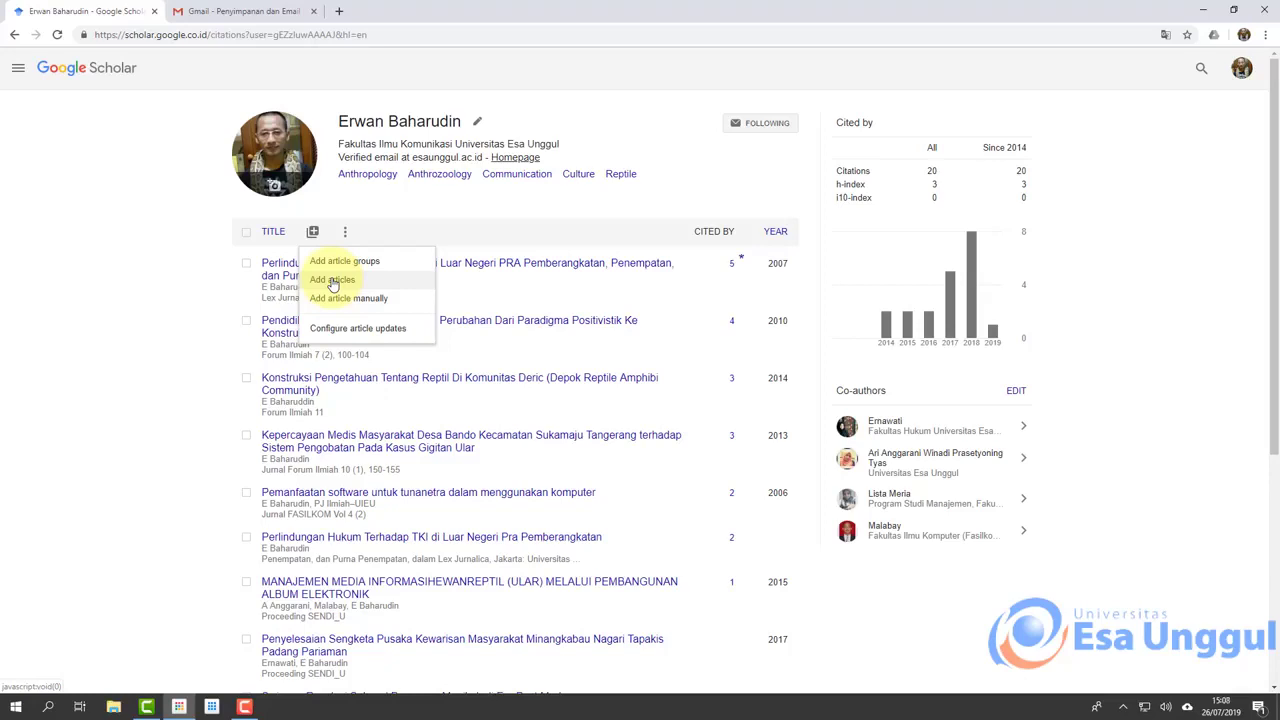
pyautogui.click(333, 280)
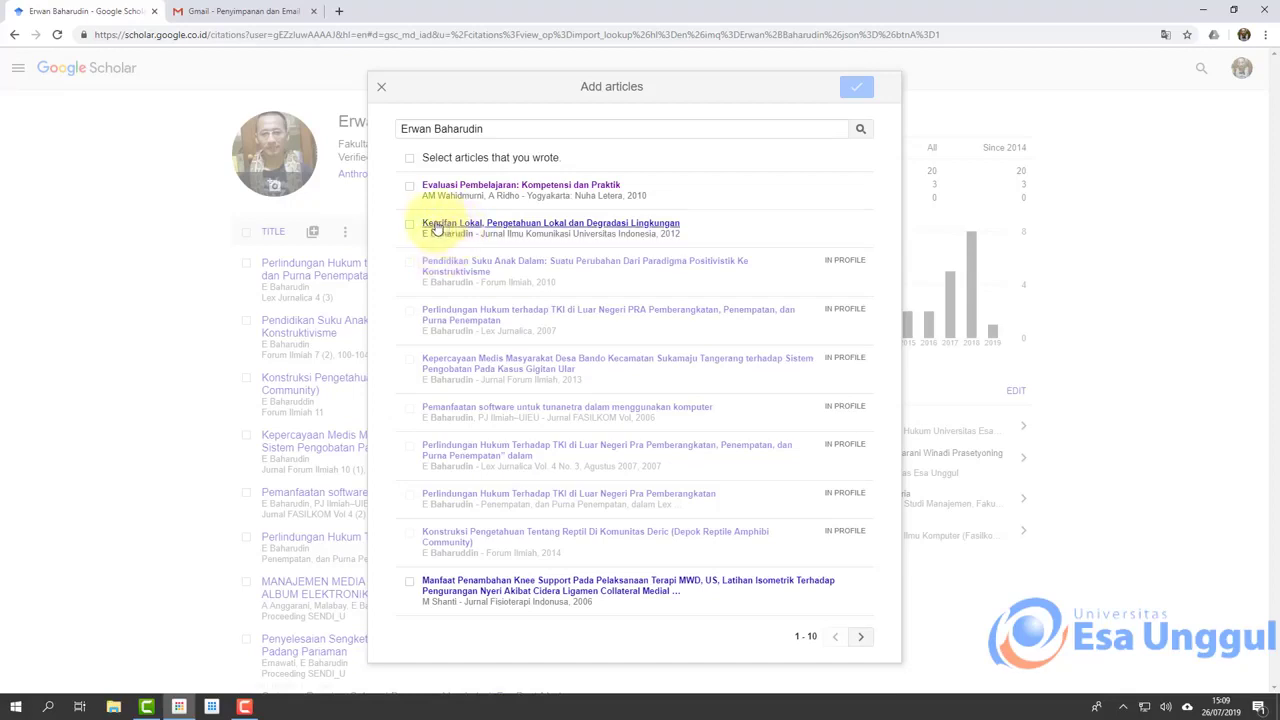
pyautogui.click(410, 226)
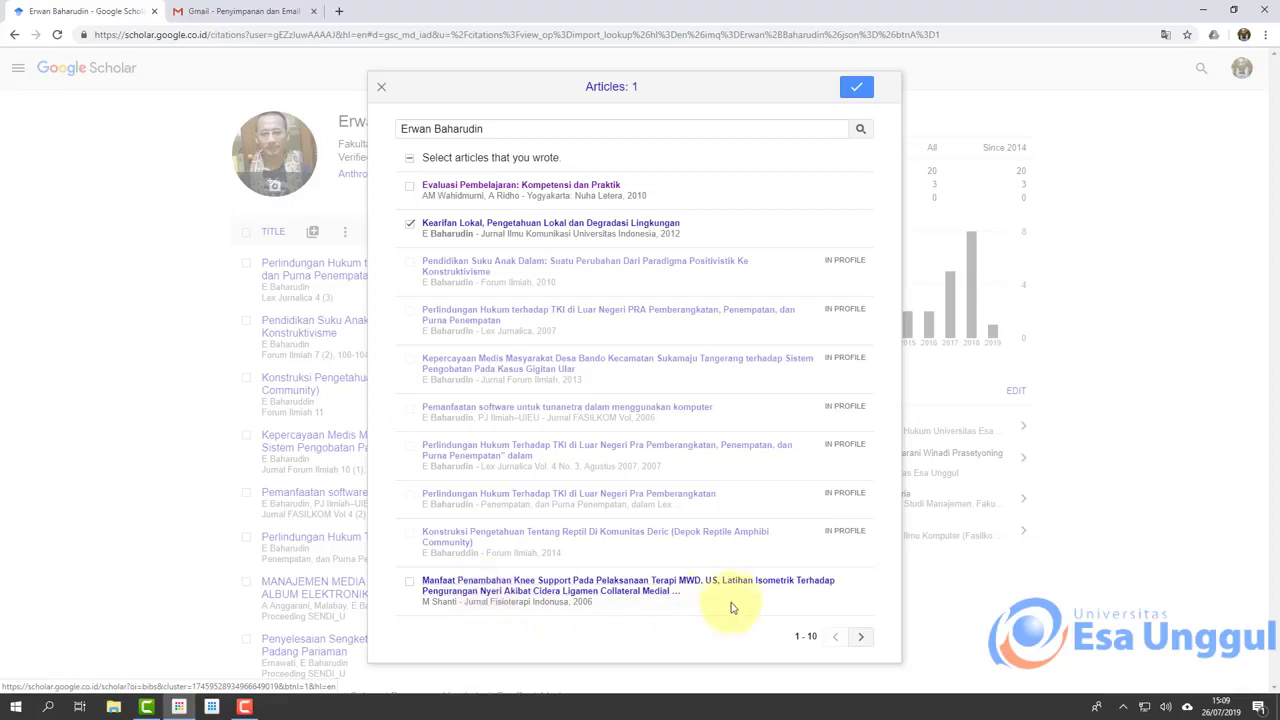
pyautogui.click(863, 639)
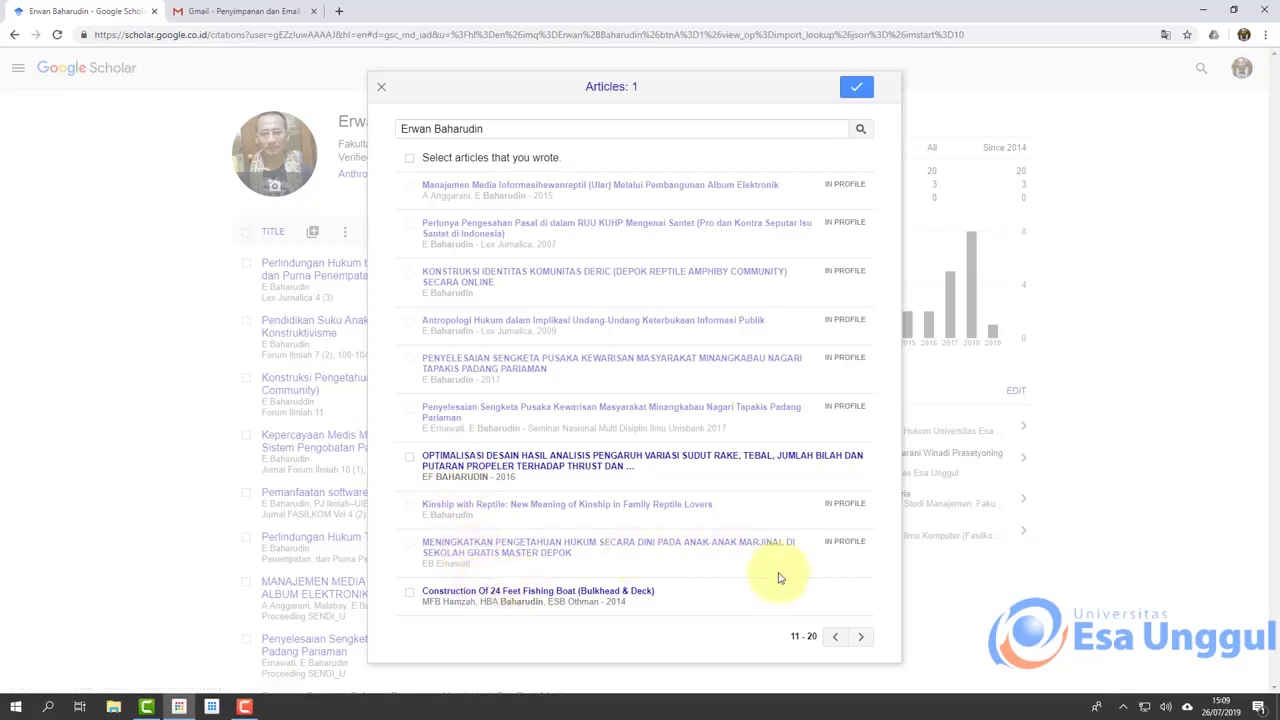
pyautogui.click(838, 638)
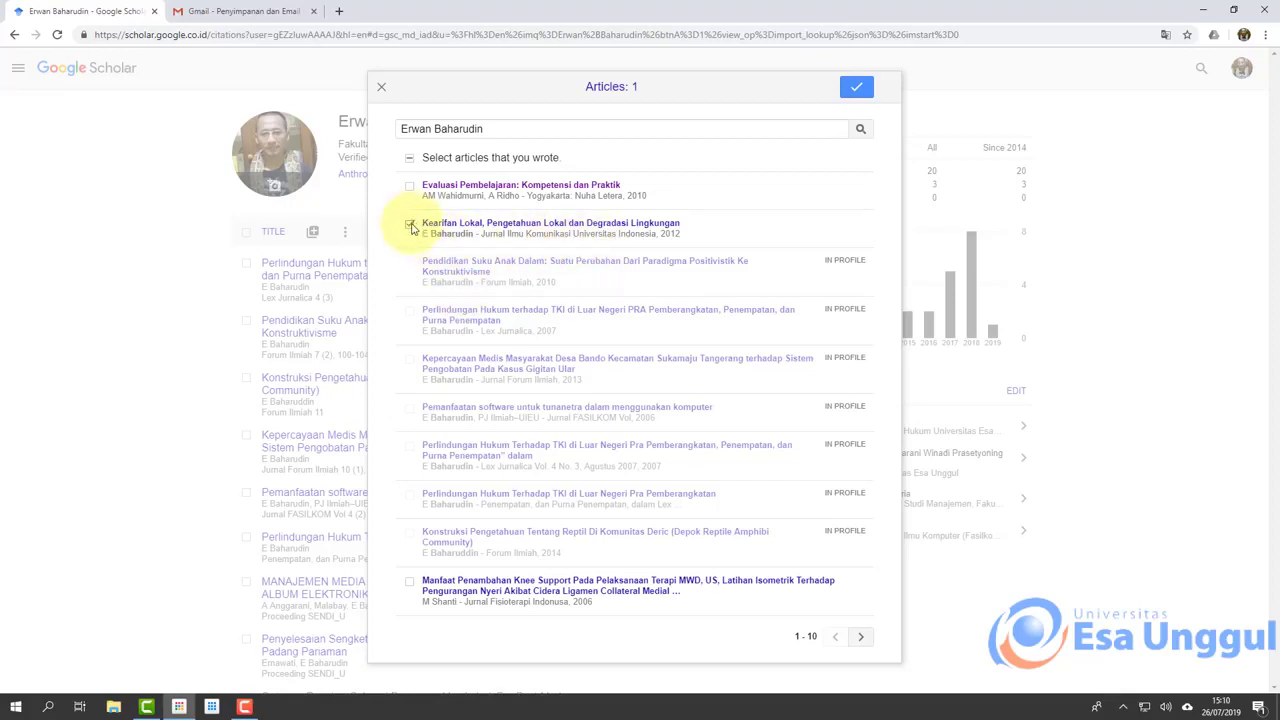
pyautogui.click(858, 90)
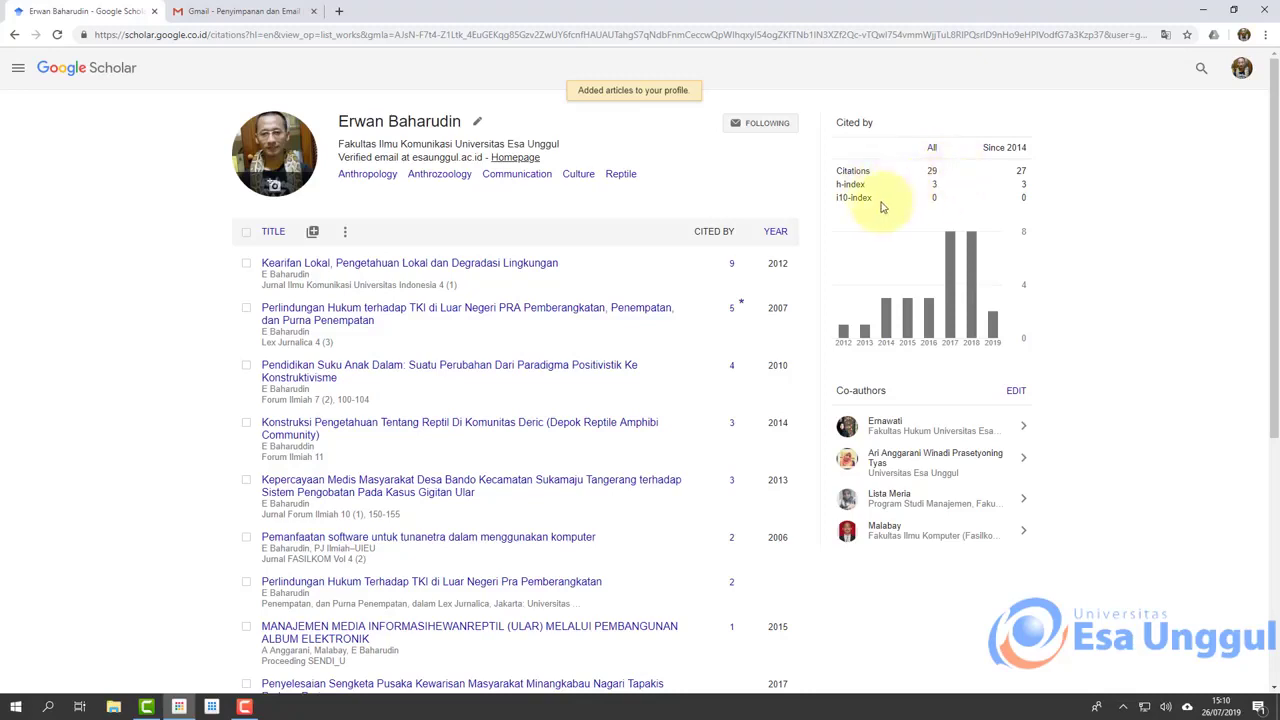
# Start adding a journal article manually with the title "Pola Komunikasi interpersonal di Suku Anak Dalam"
pyautogui.moveTo(888, 205)
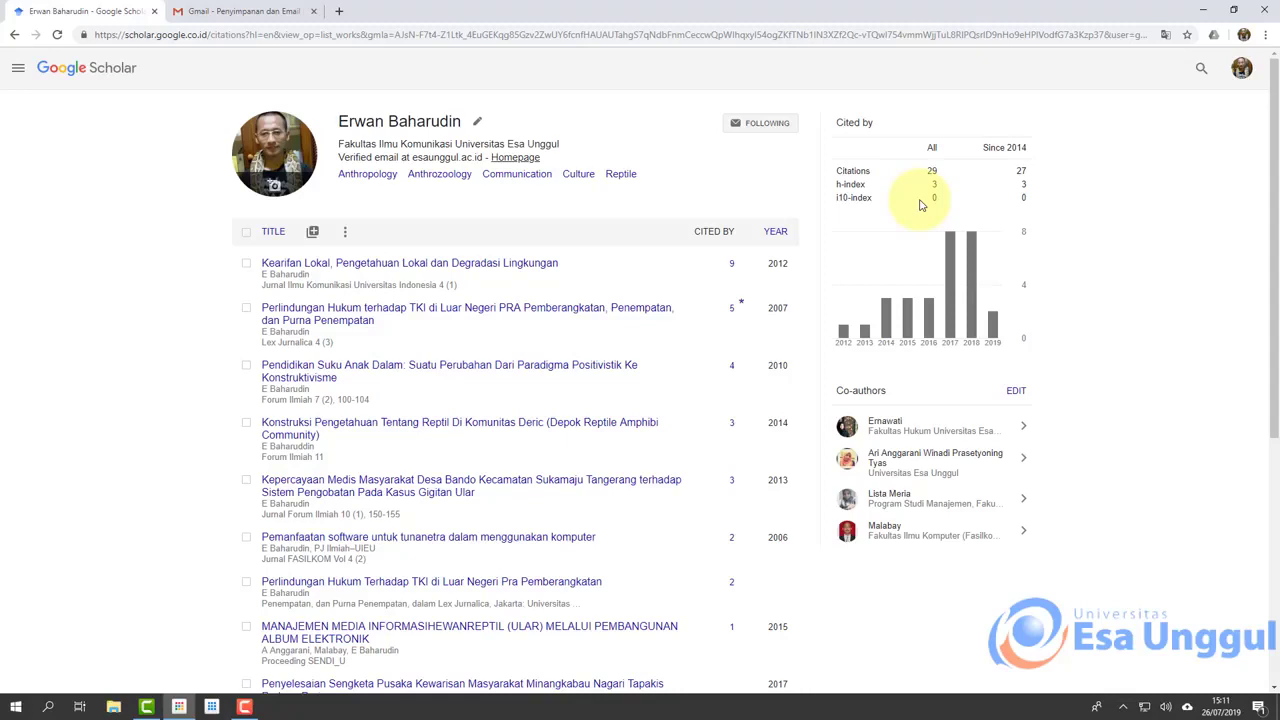
pyautogui.click(312, 233)
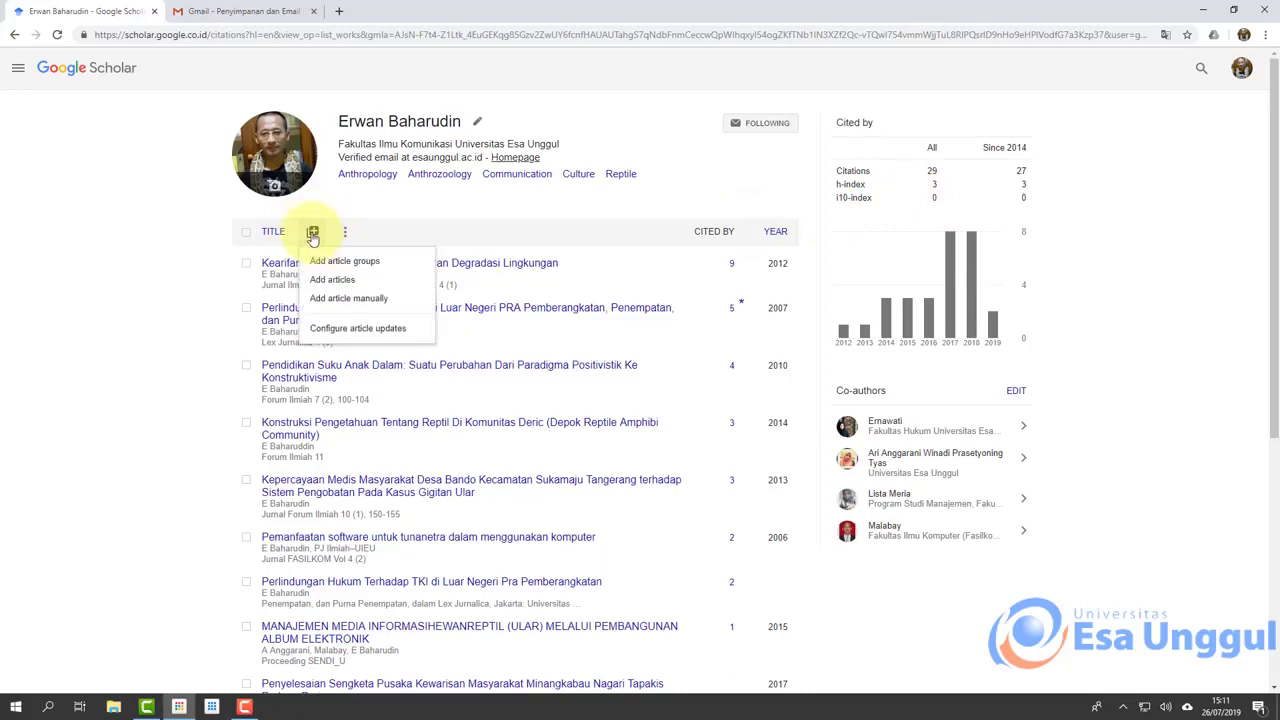
pyautogui.click(360, 300)
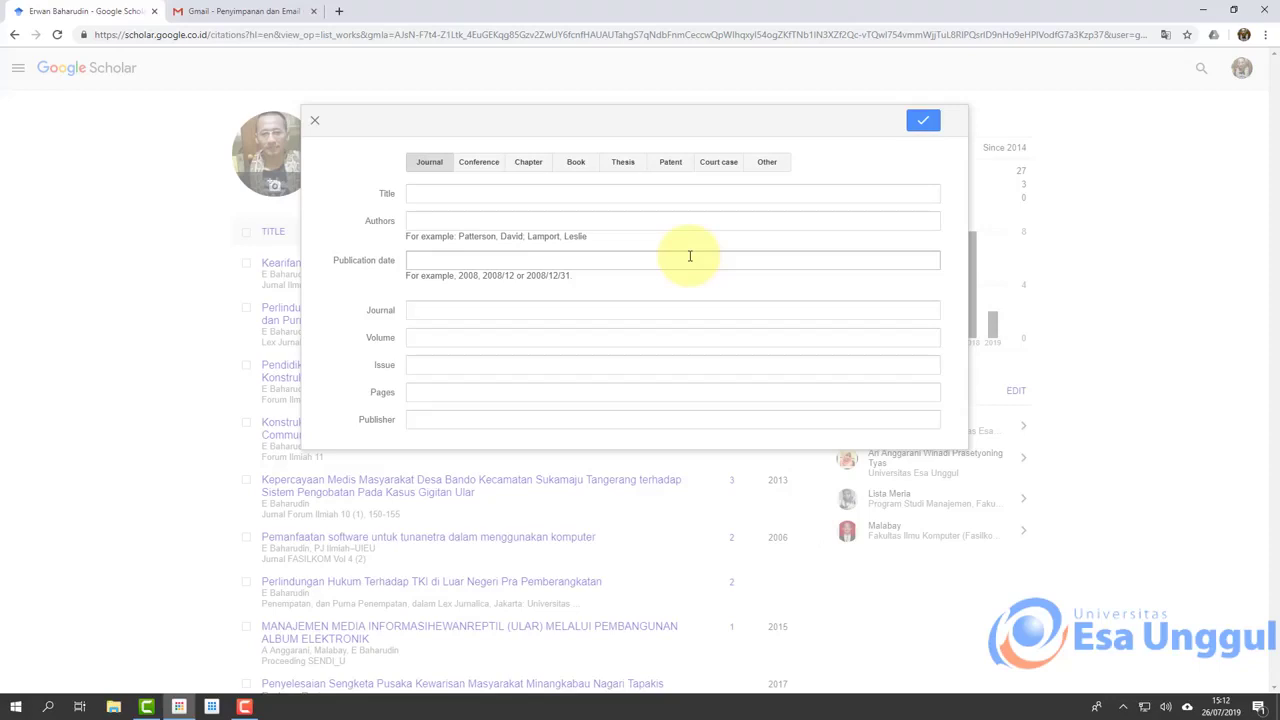
pyautogui.click(542, 196)
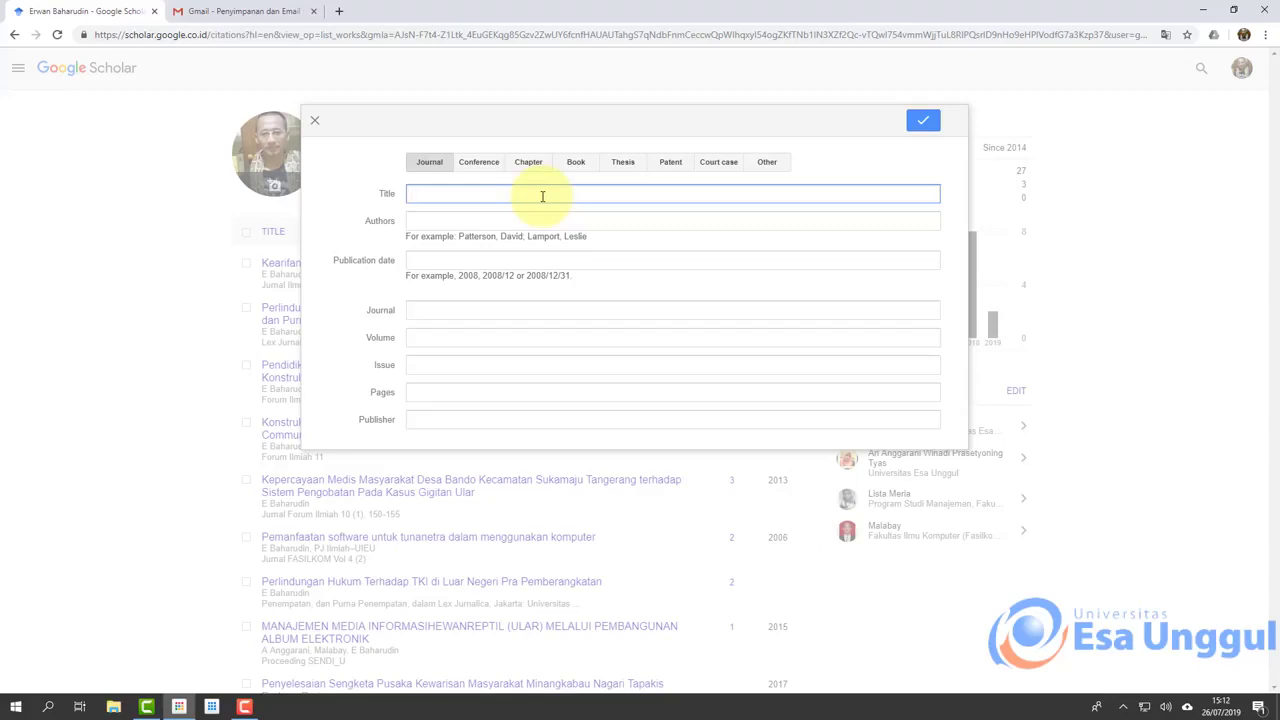
pyautogui.write('Pola Komunikasi In')
pyautogui.press('BackSpace')
pyautogui.press('BackSpace')
pyautogui.write('interper')
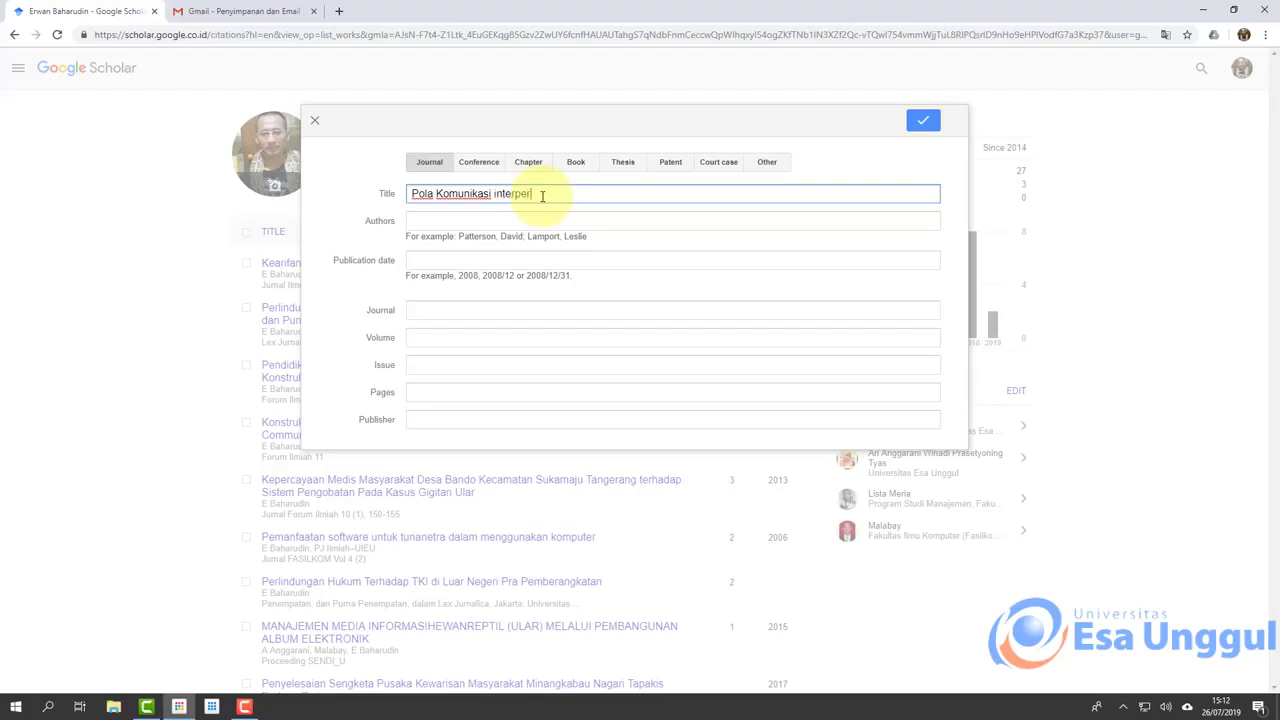
pyautogui.write('sonal di Suku Anak Dalam')
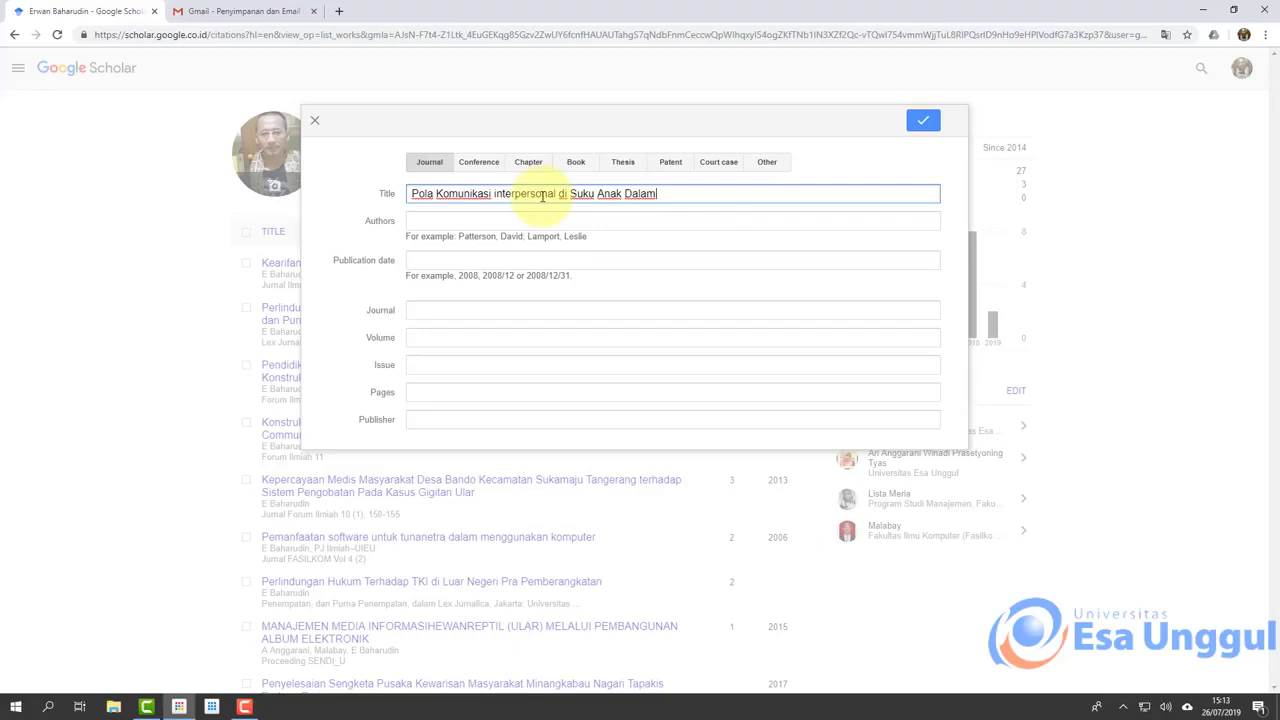
# Fill in the author's full name, the publication date 2018 and the journal name Komunikologi for the article
pyautogui.click(538, 222)
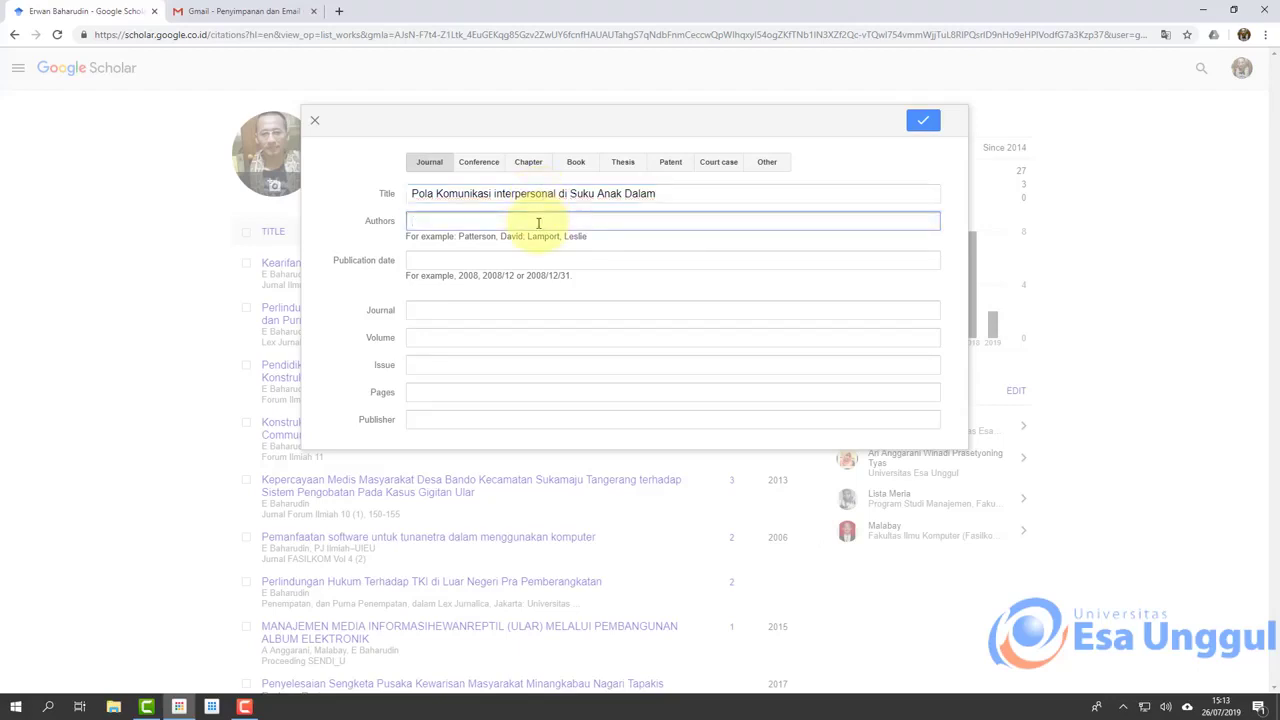
pyautogui.write('Erwan Baharudin')
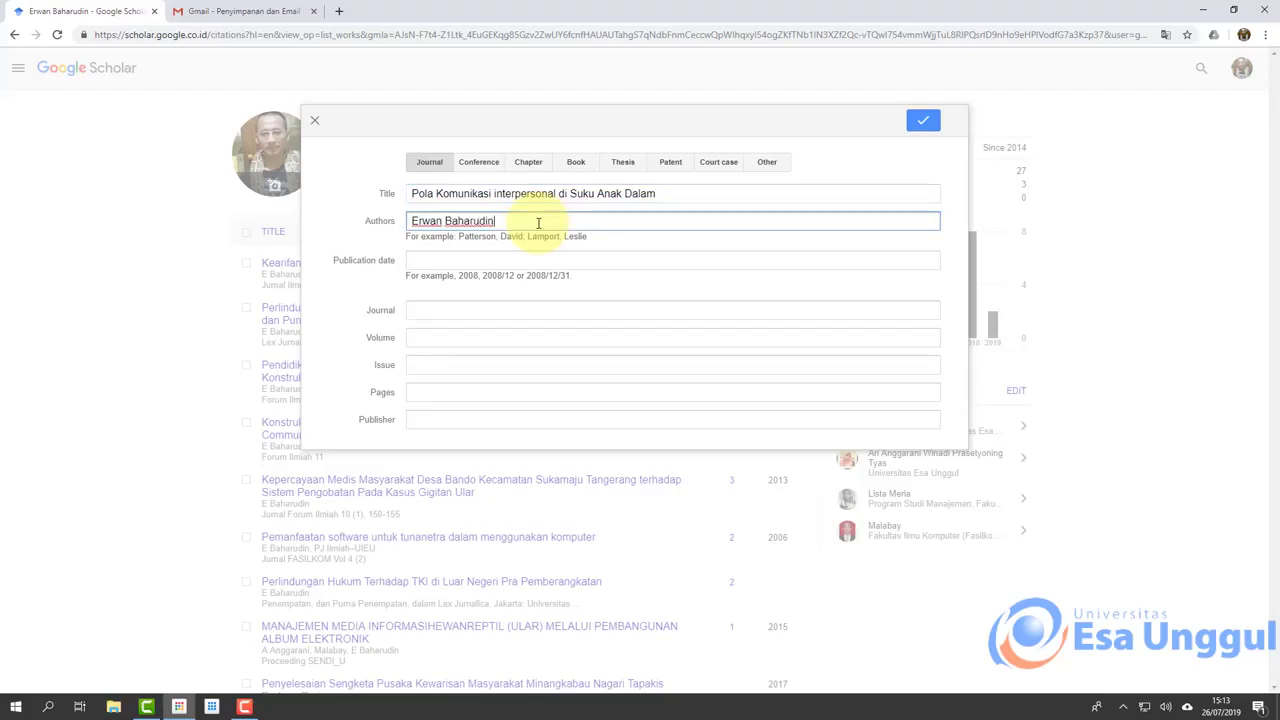
pyautogui.click(536, 260)
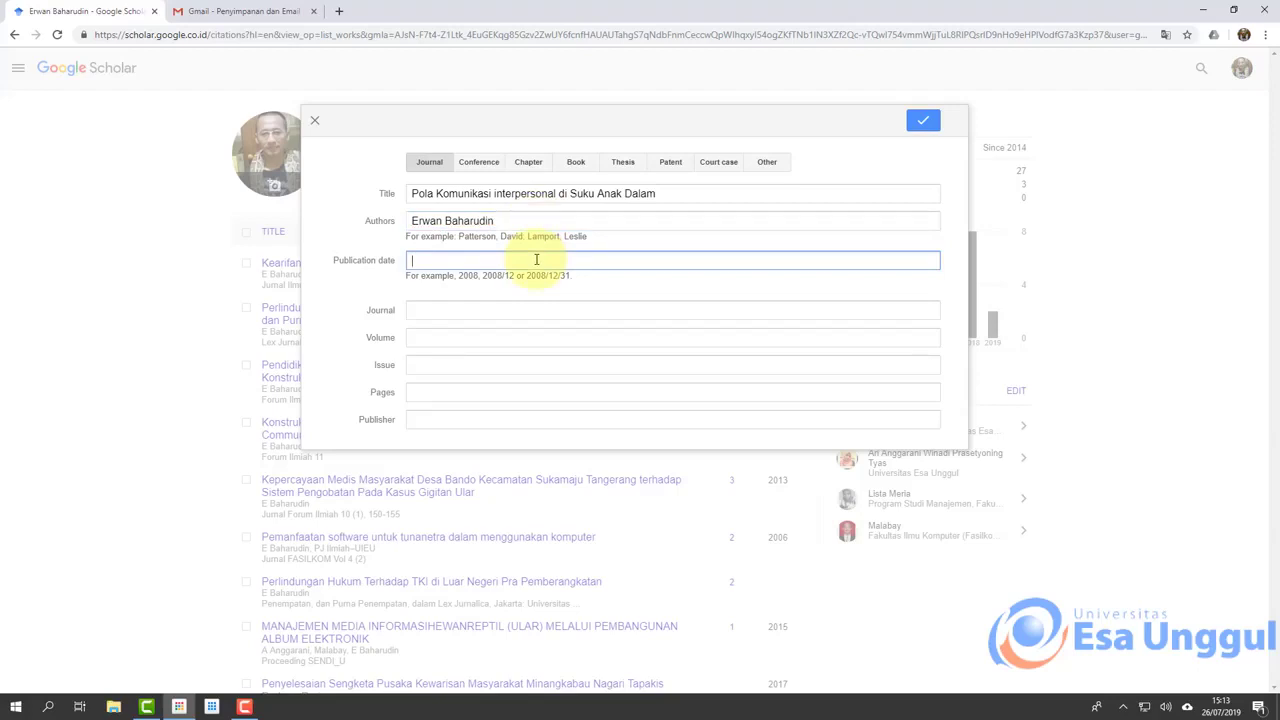
pyautogui.write('2018')
pyautogui.click(521, 311)
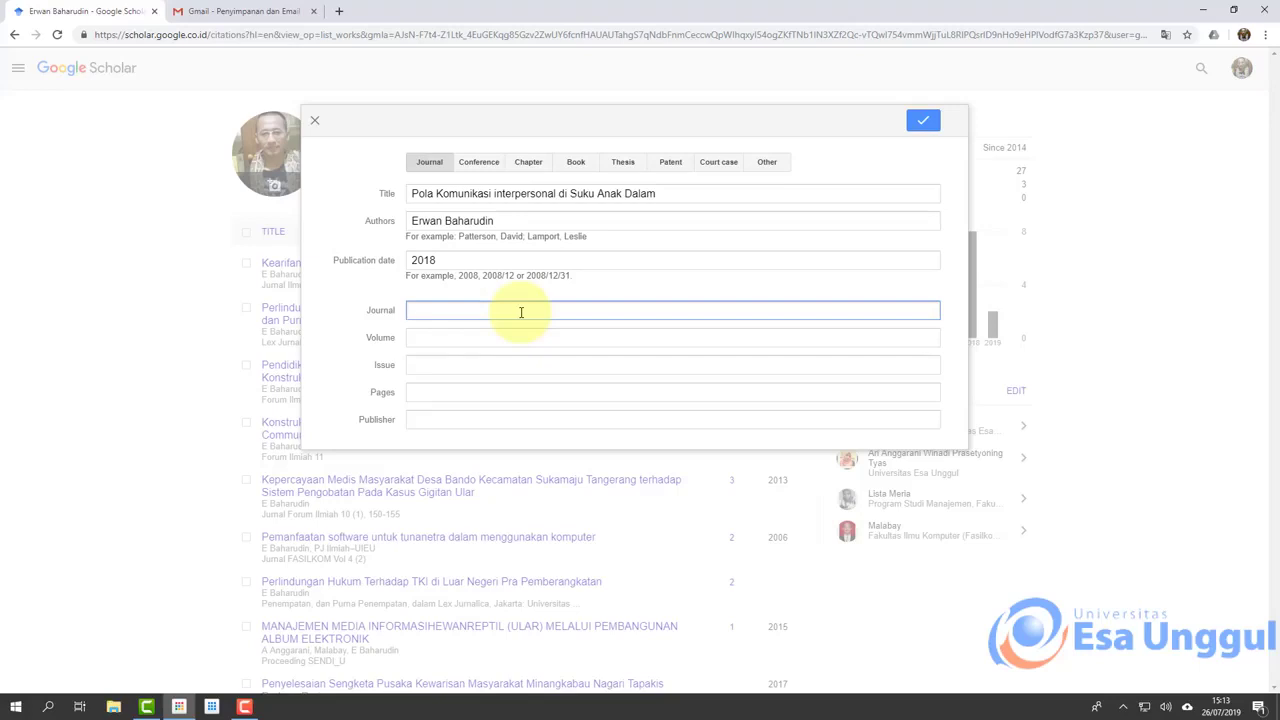
pyautogui.write('Komunikologi')
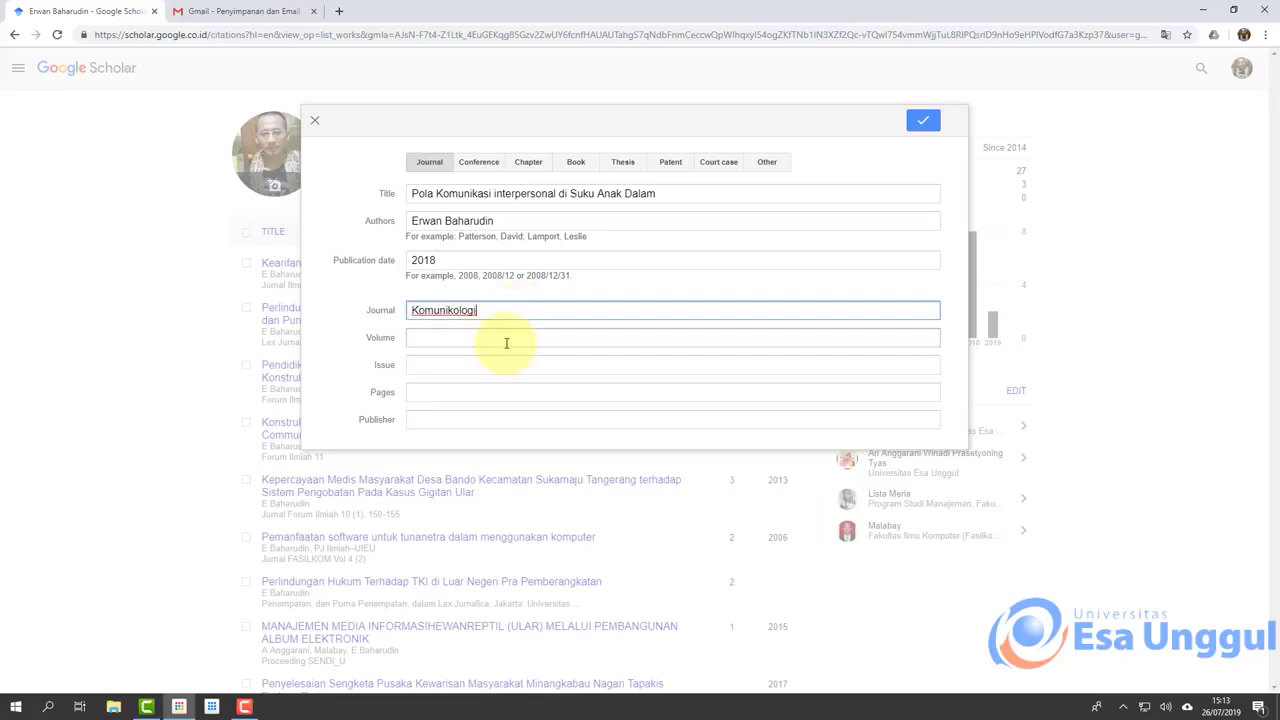
# Set the article's volume to 12, issue to 1 and pages to 20-30
pyautogui.click(506, 342)
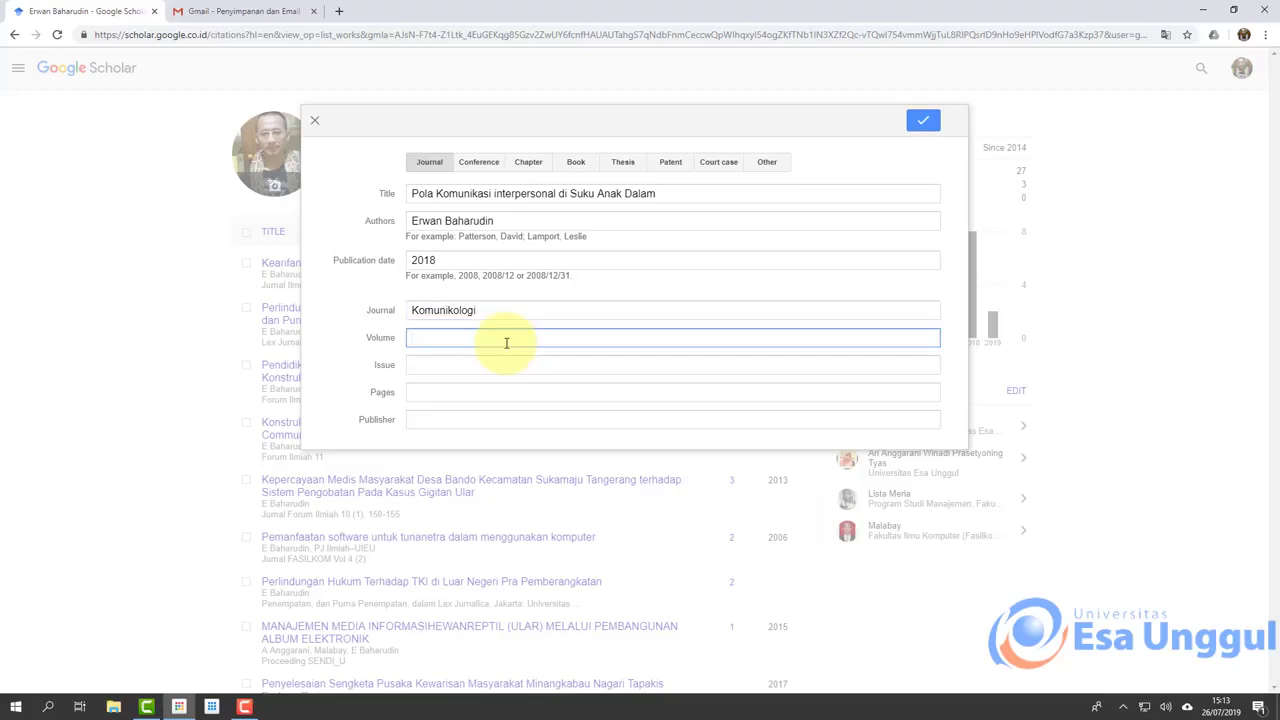
pyautogui.write('12')
pyautogui.click(494, 370)
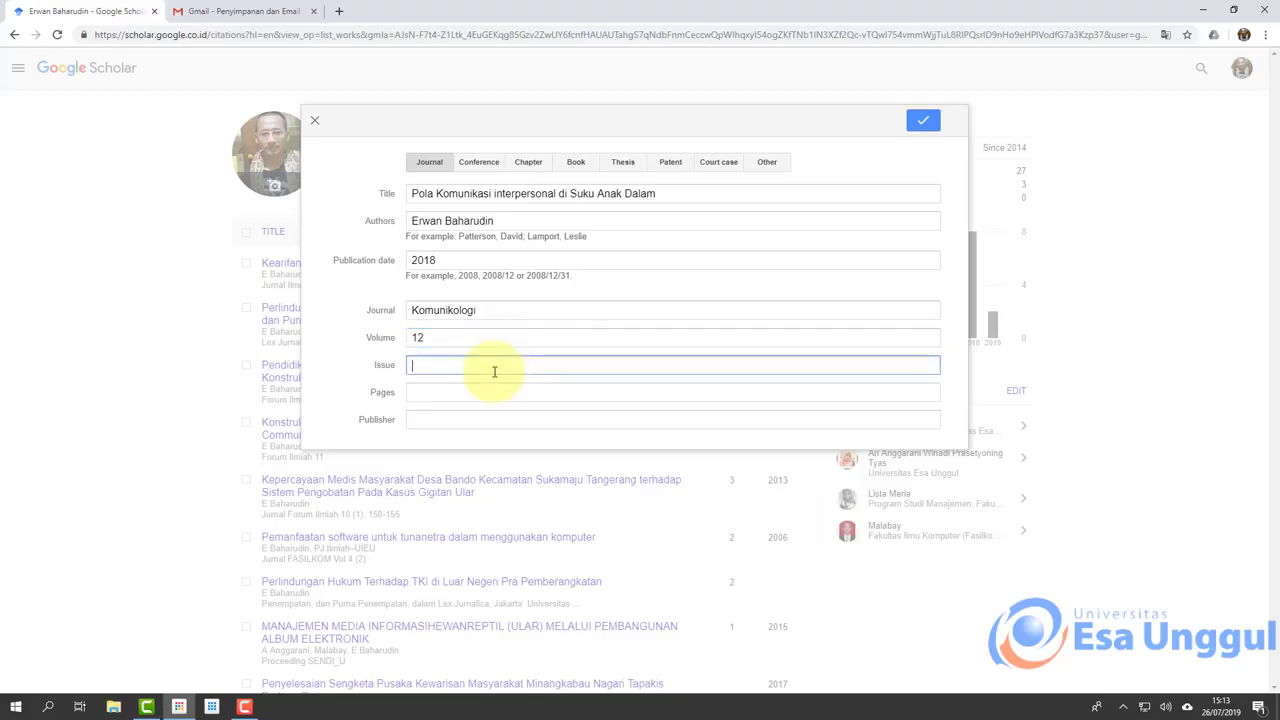
pyautogui.write('1')
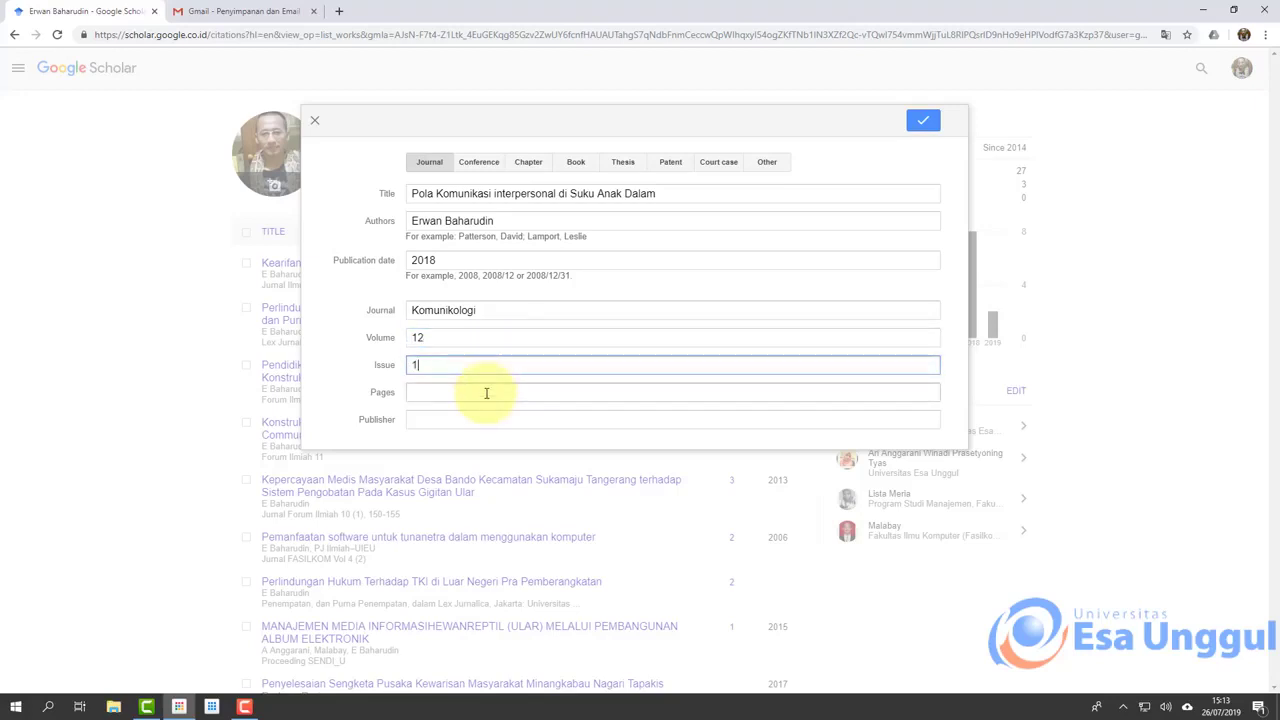
pyautogui.click(486, 393)
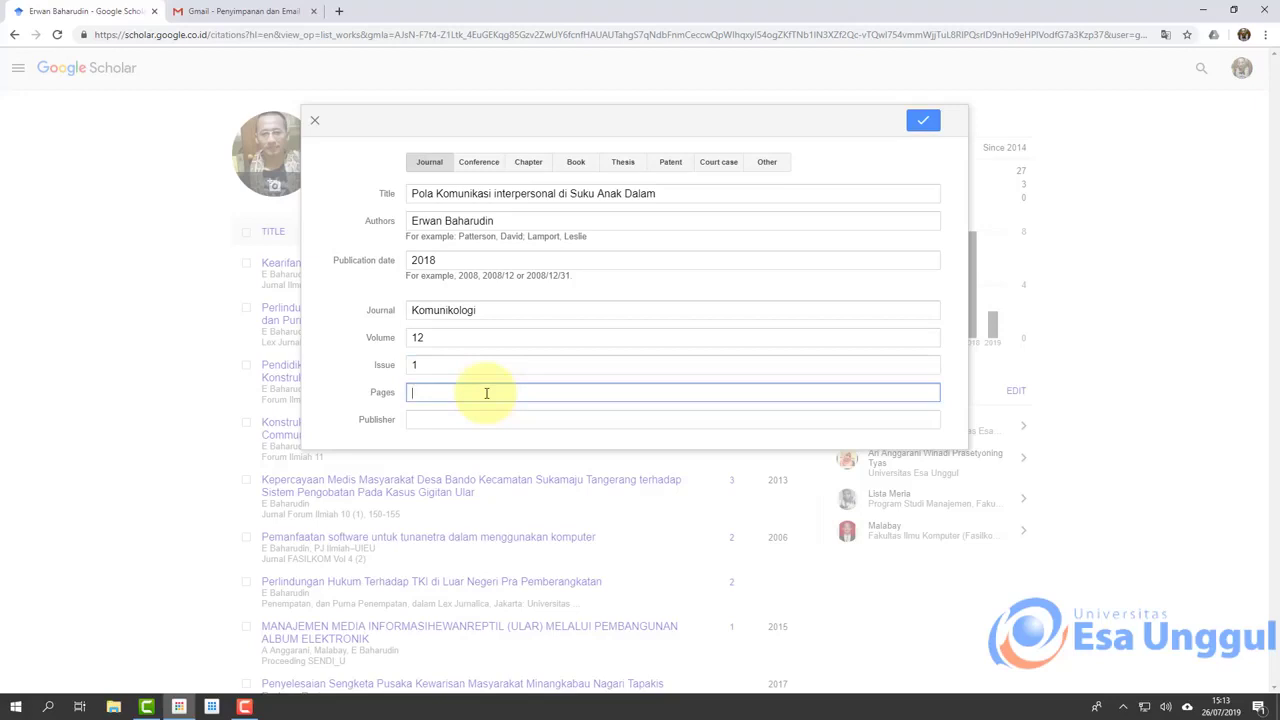
pyautogui.write('20-30')
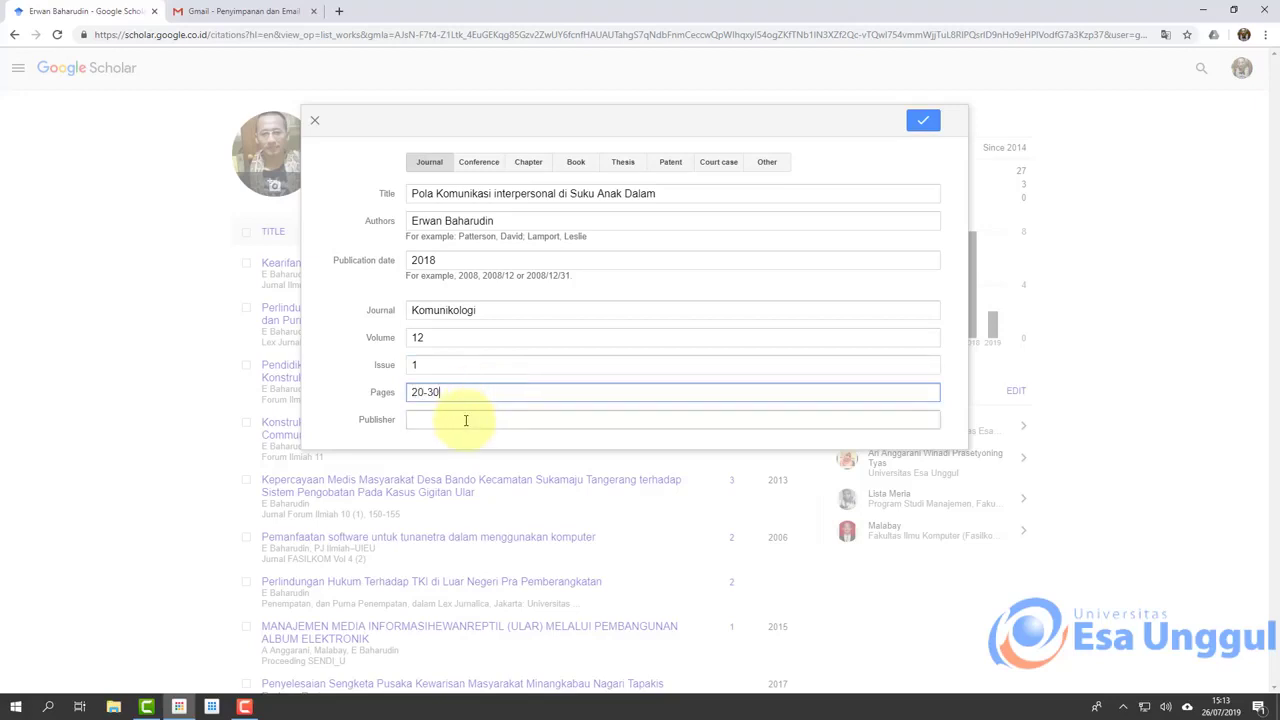
# Enter "Lembaga Penerbitan UEU" as the publisher and save the manually entered article to the profile
pyautogui.click(465, 420)
pyautogui.write('Lembaha')
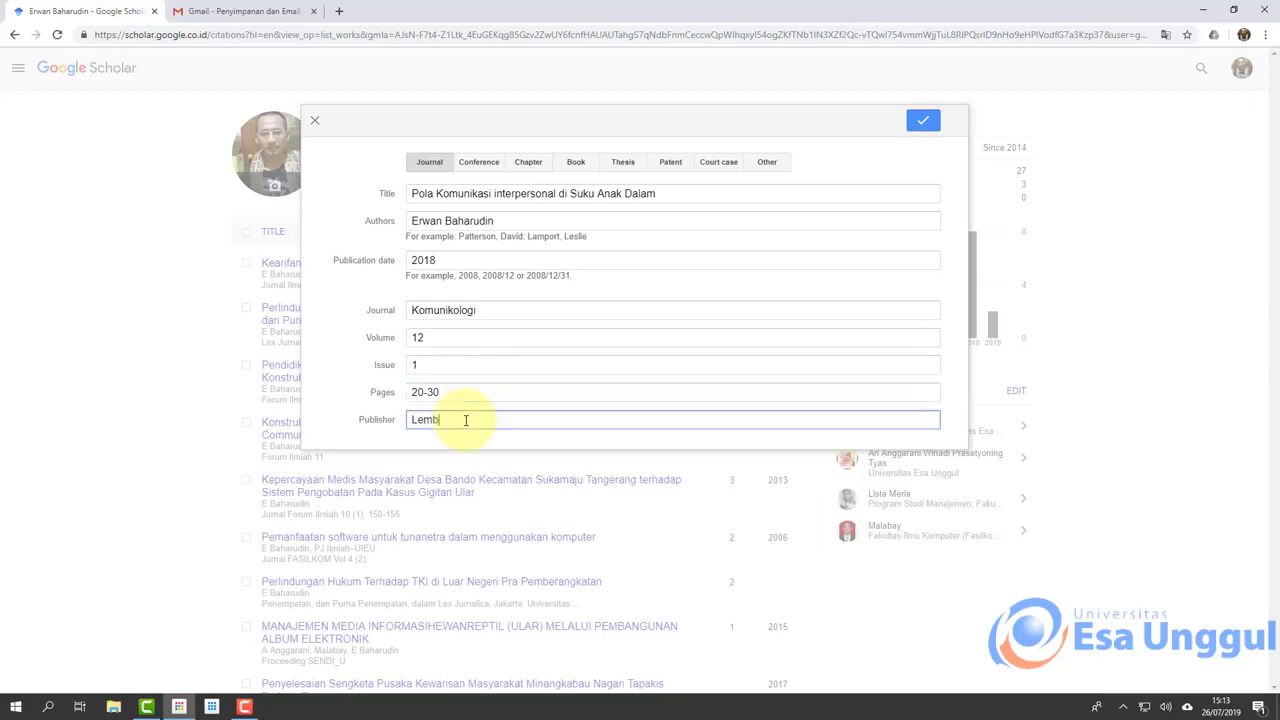
pyautogui.press('BackSpace')
pyautogui.press('BackSpace')
pyautogui.write('ga Penerbitan UEU')
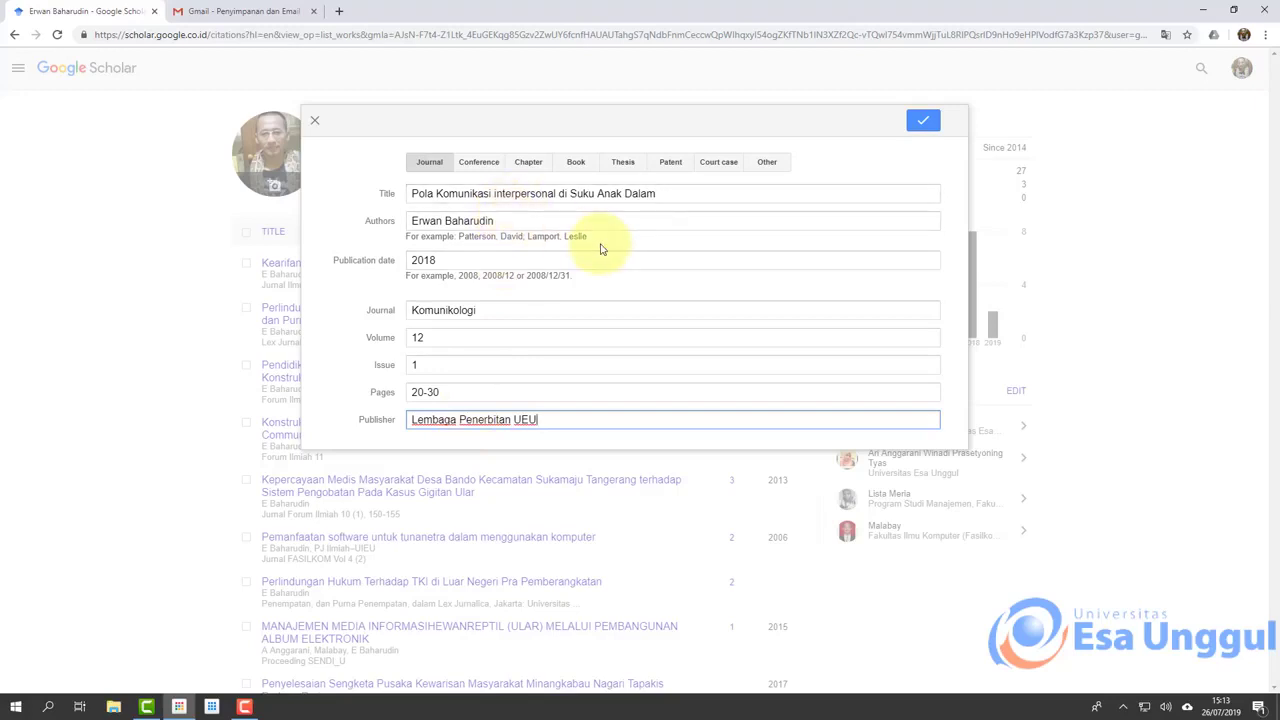
pyautogui.click(920, 127)
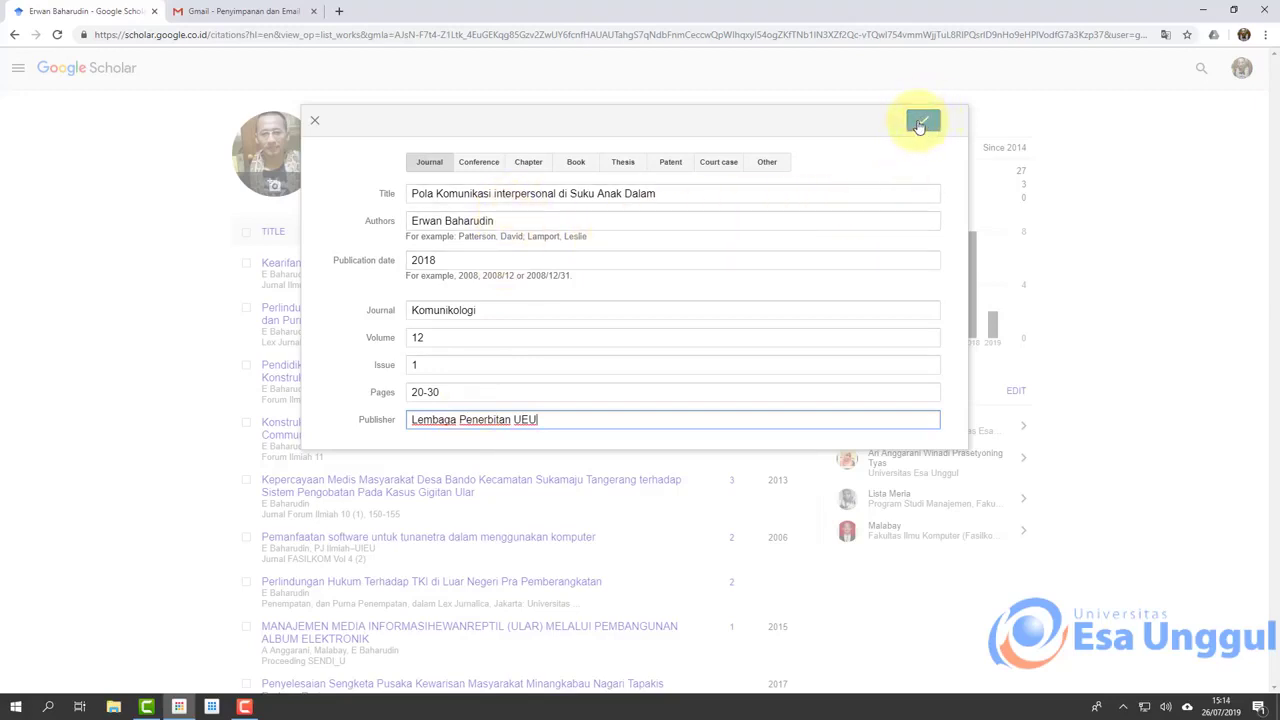
pyautogui.click(920, 124)
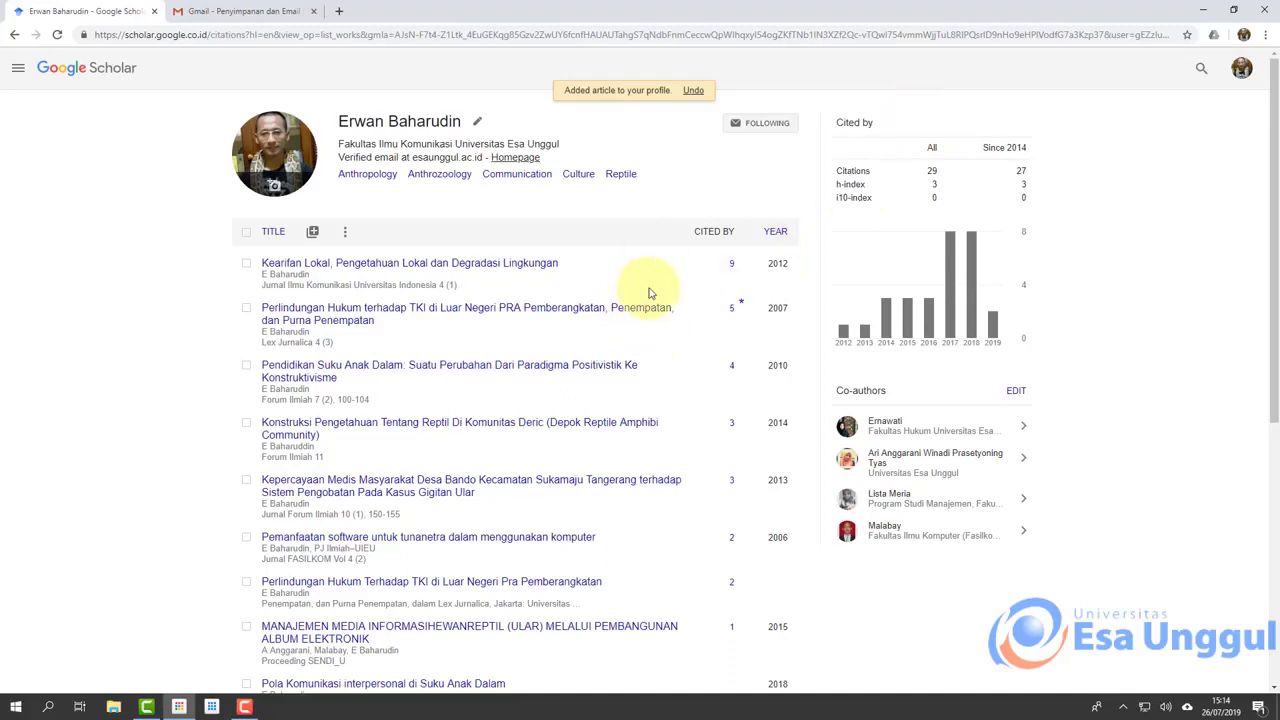
# Examine the entry and year of "Pola Komunikasi interpersonal di Suku Anak Dalam" in the profile's article list
pyautogui.scroll(-1, 655, 292)
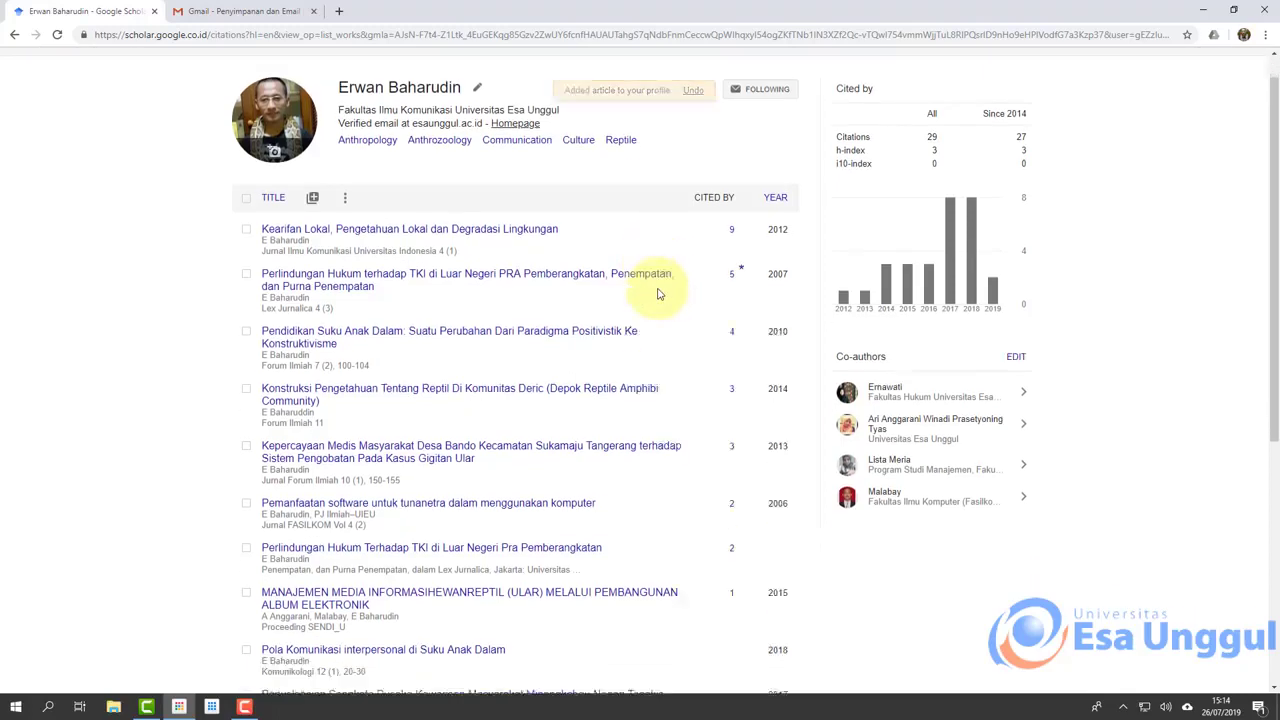
pyautogui.scroll(-1, 658, 295)
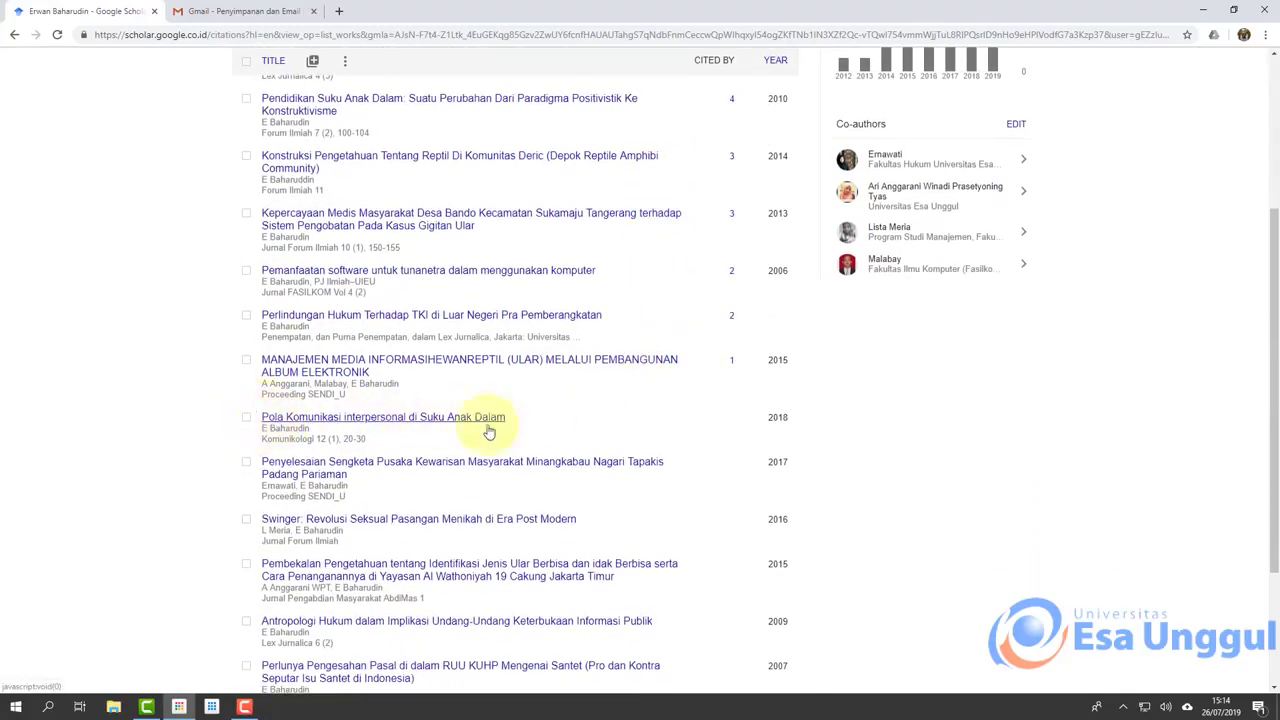
pyautogui.moveTo(786, 423); pyautogui.dragTo(723, 434)
pyautogui.click(837, 417)
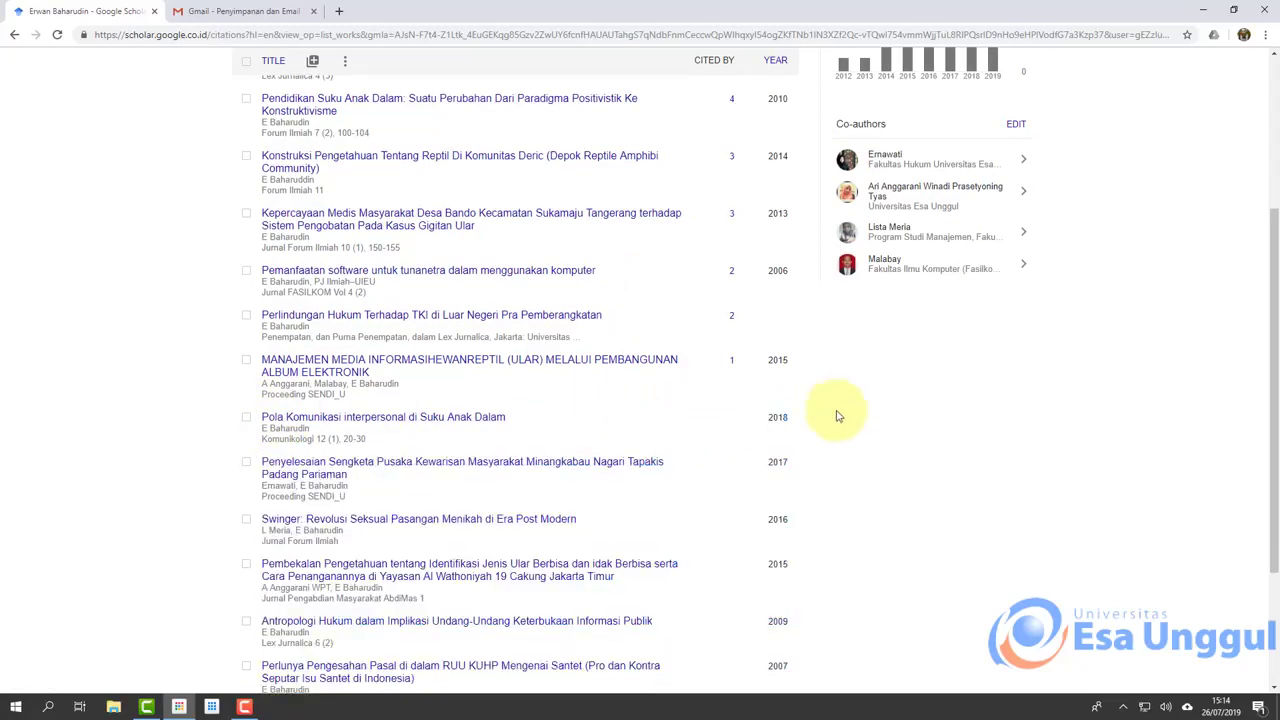
pyautogui.moveTo(800, 421); pyautogui.dragTo(729, 423)
pyautogui.click(615, 415)
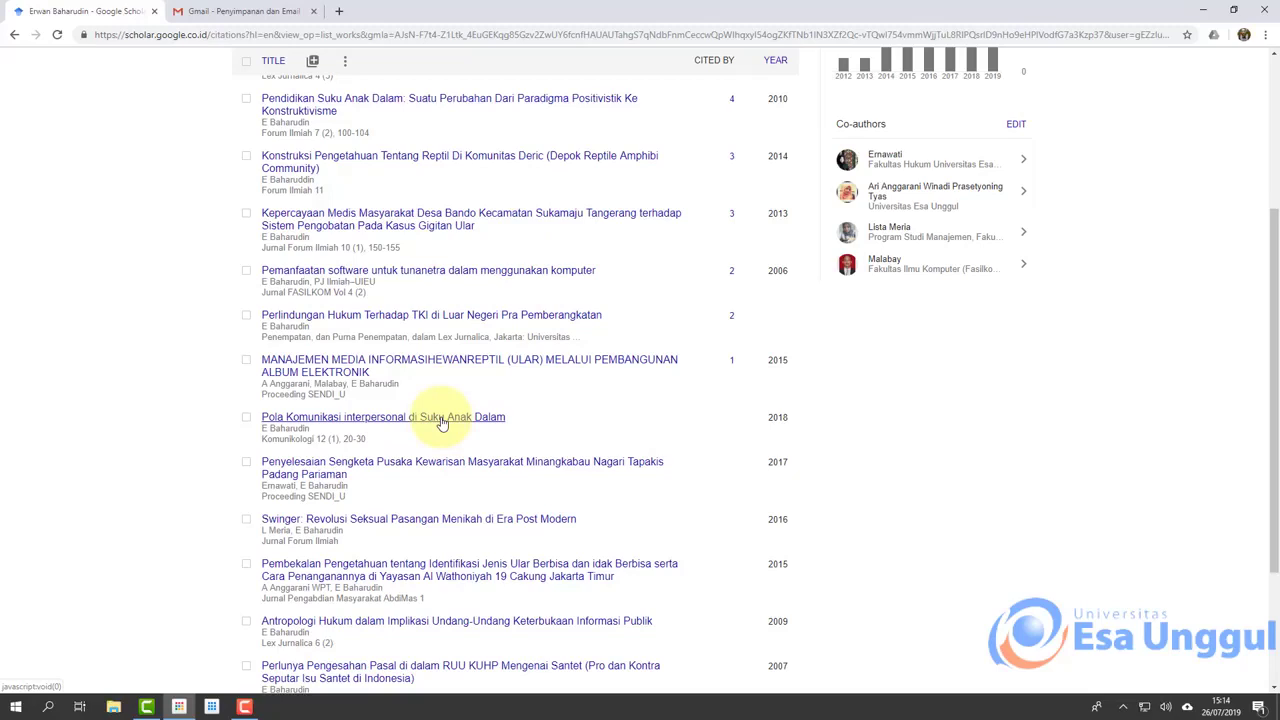
pyautogui.scroll(3, 882, 420)
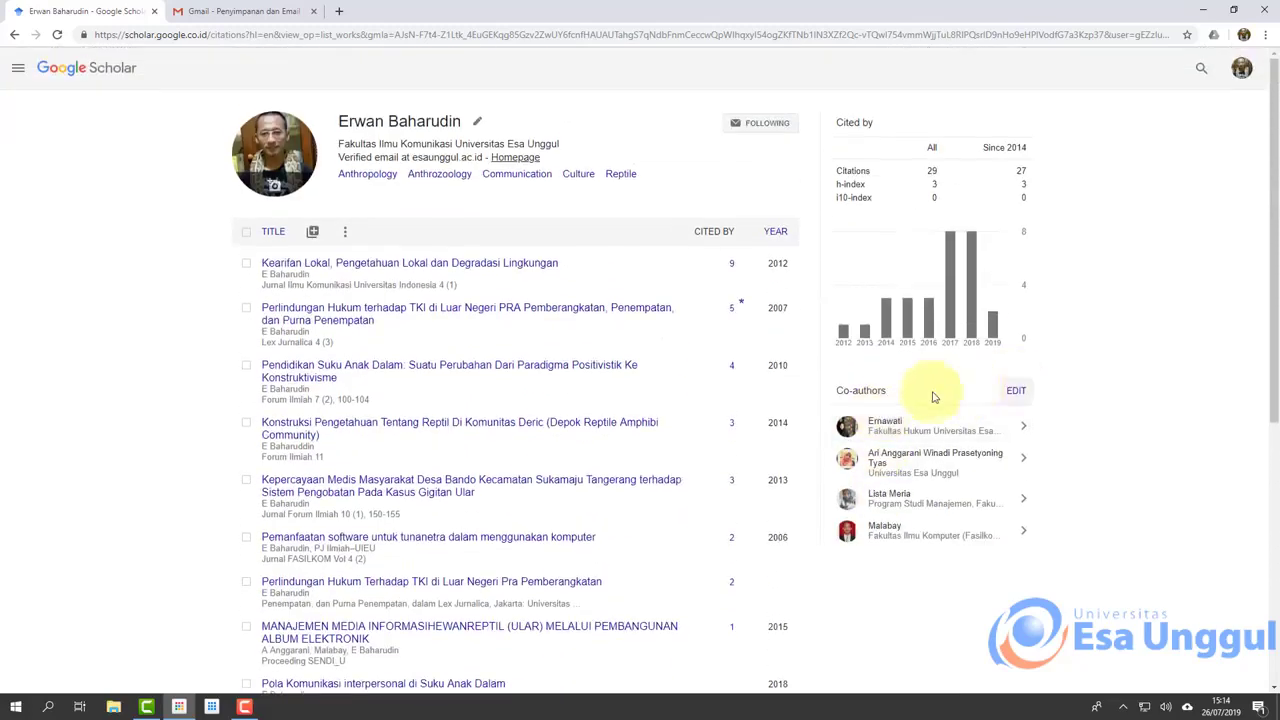